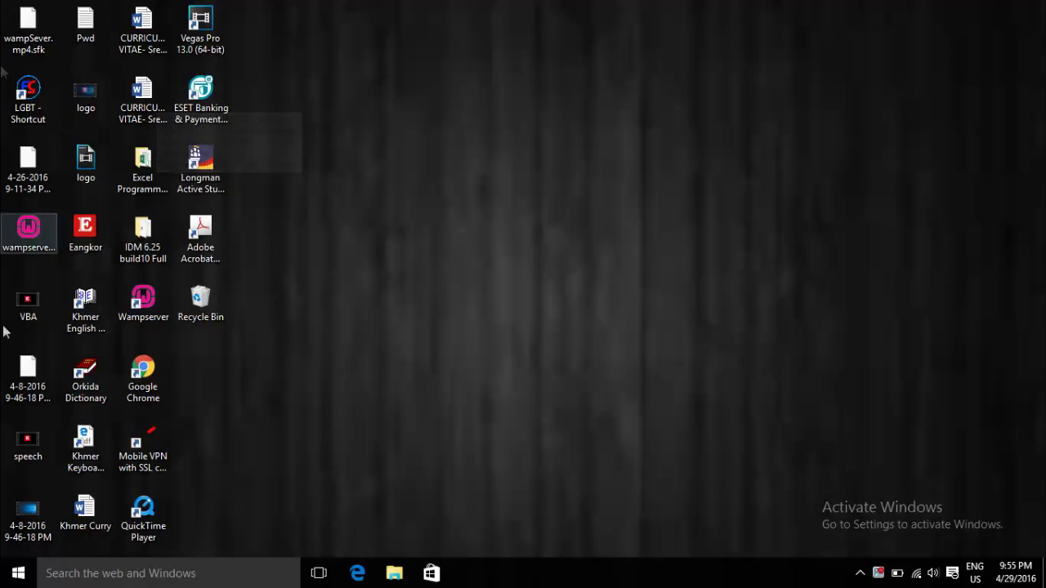
- Search the Start menu for 'Printer' to bring up Devices and Printers as the best match
click(18, 575)
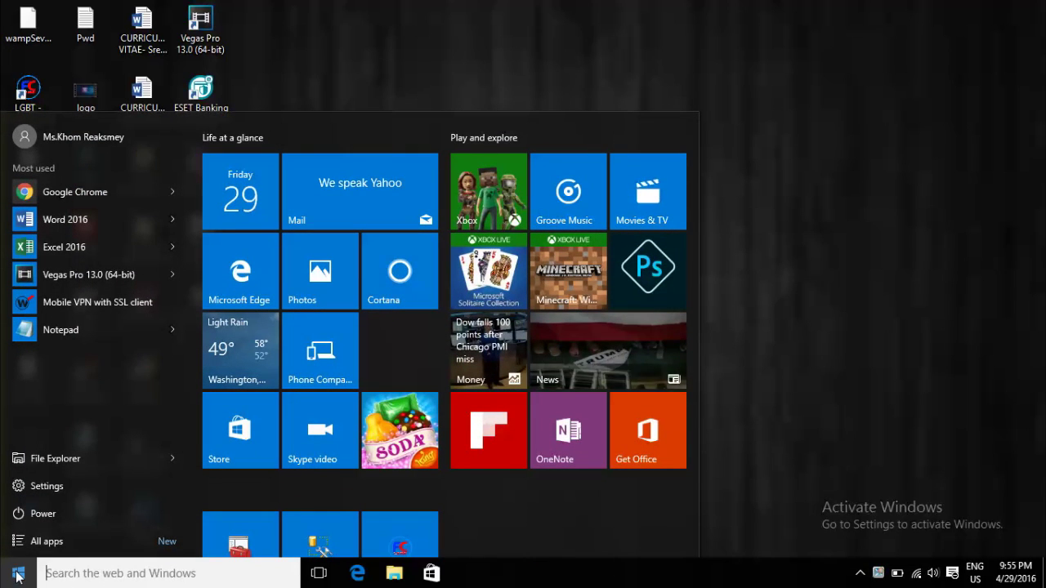
text(Printer)
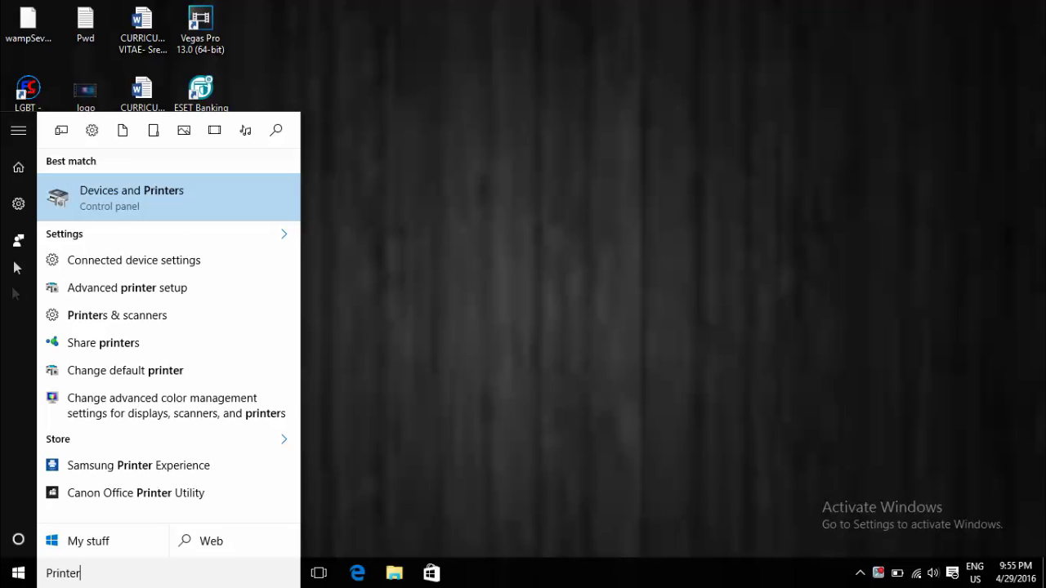
- From Devices and Printers, print a test page on the HP LaserJet P1506n Class Driver via Printer properties
click(161, 194)
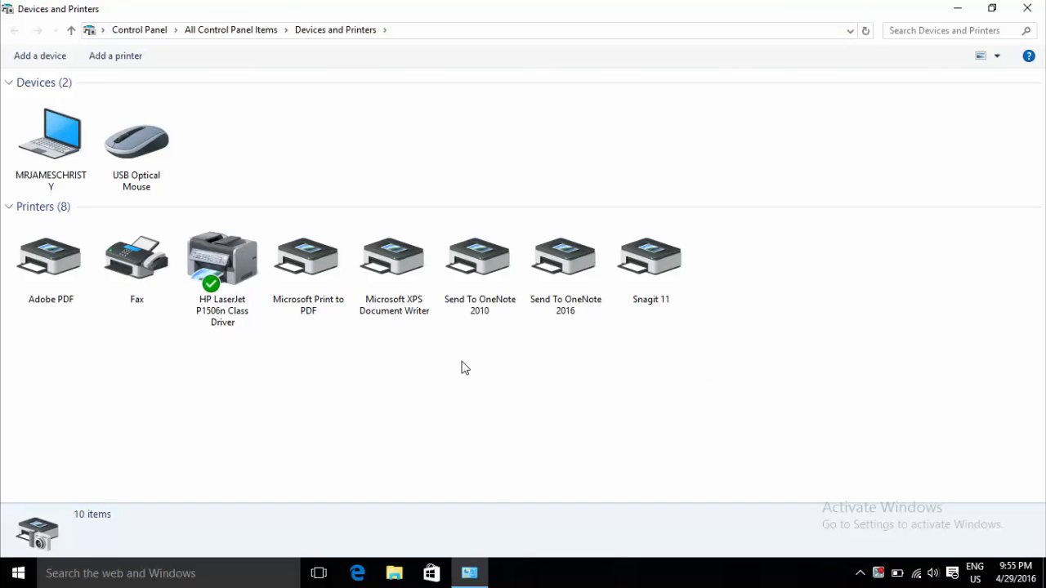
right_click(225, 271)
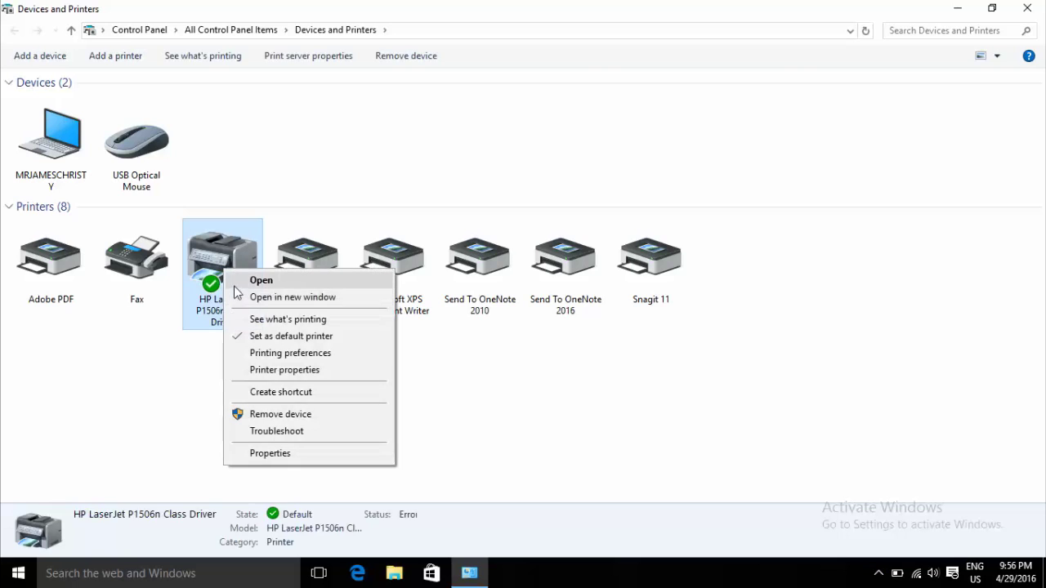
click(281, 370)
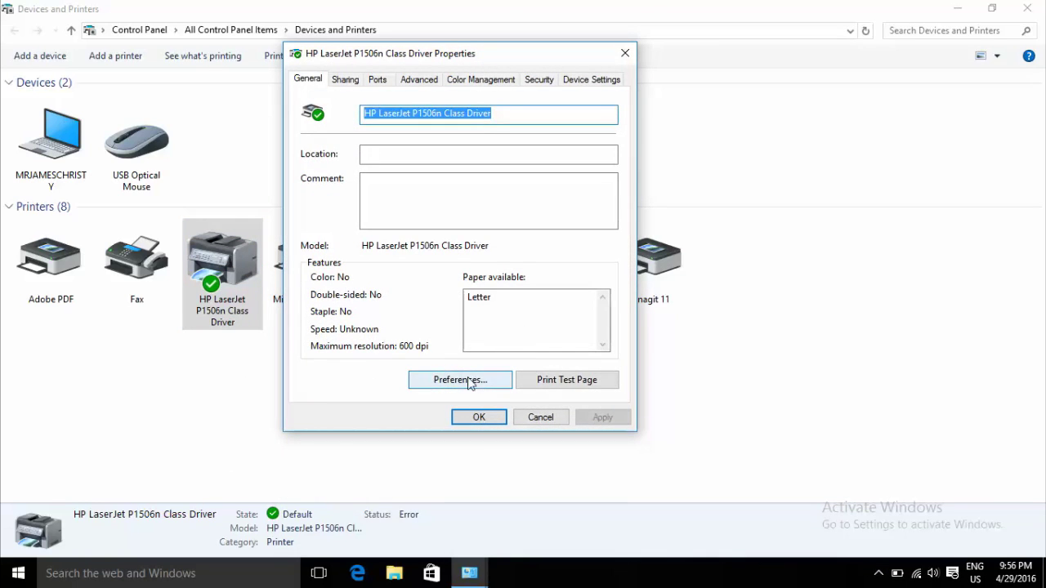
click(576, 379)
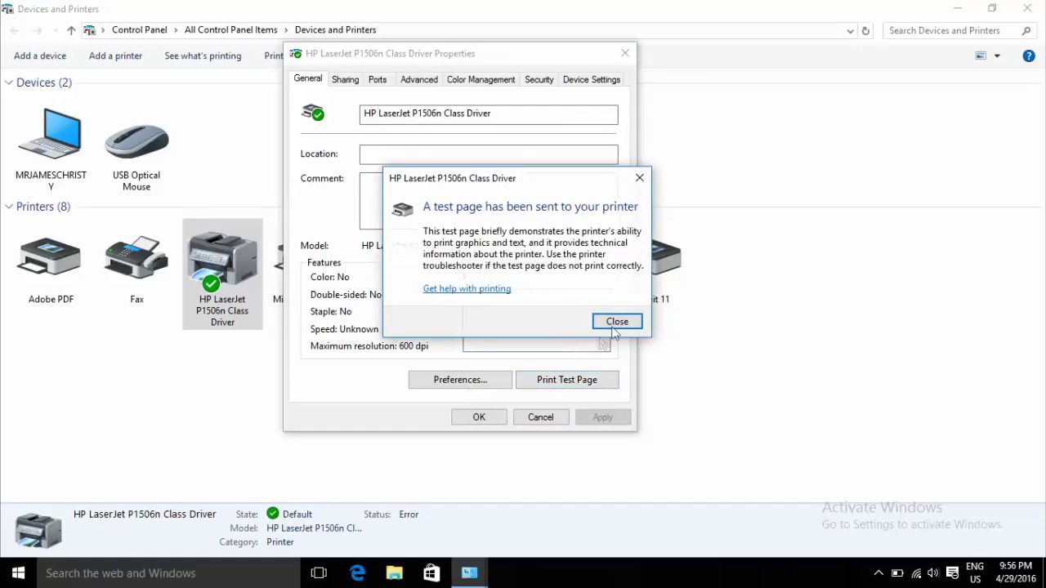
click(614, 319)
click(479, 418)
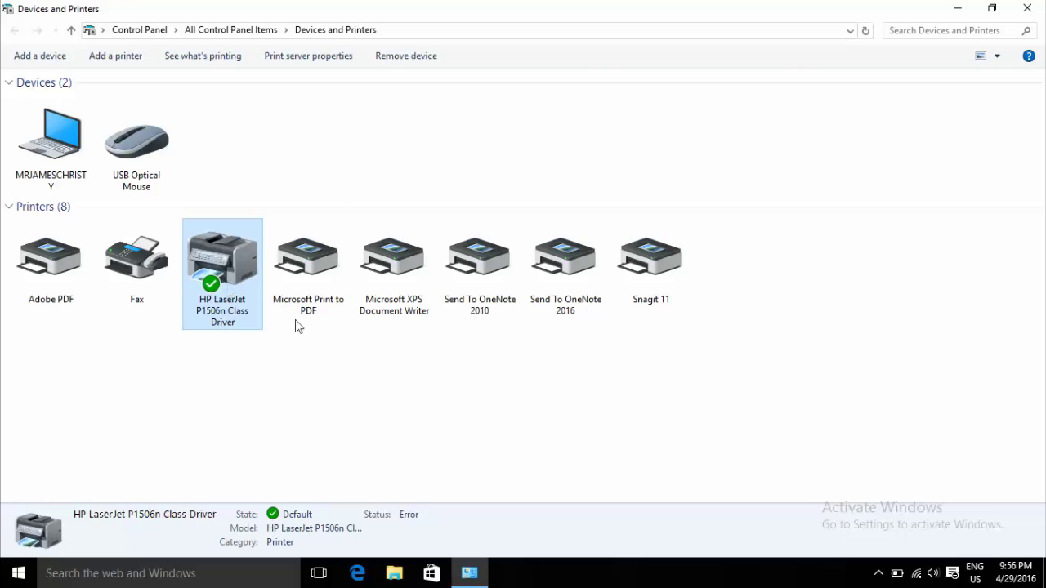
click(878, 573)
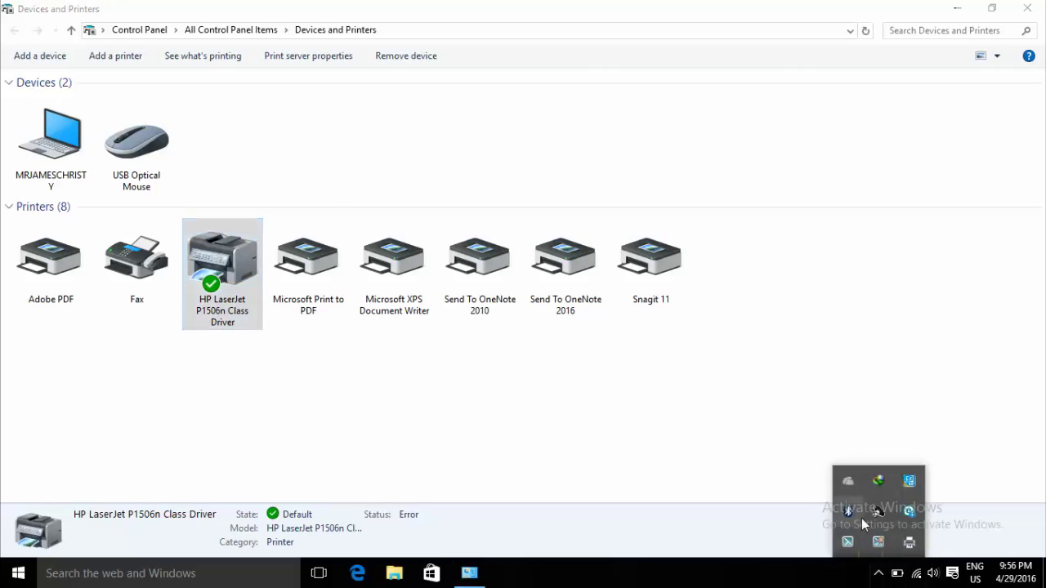
double_click(909, 542)
drag(140, 220, 78, 142)
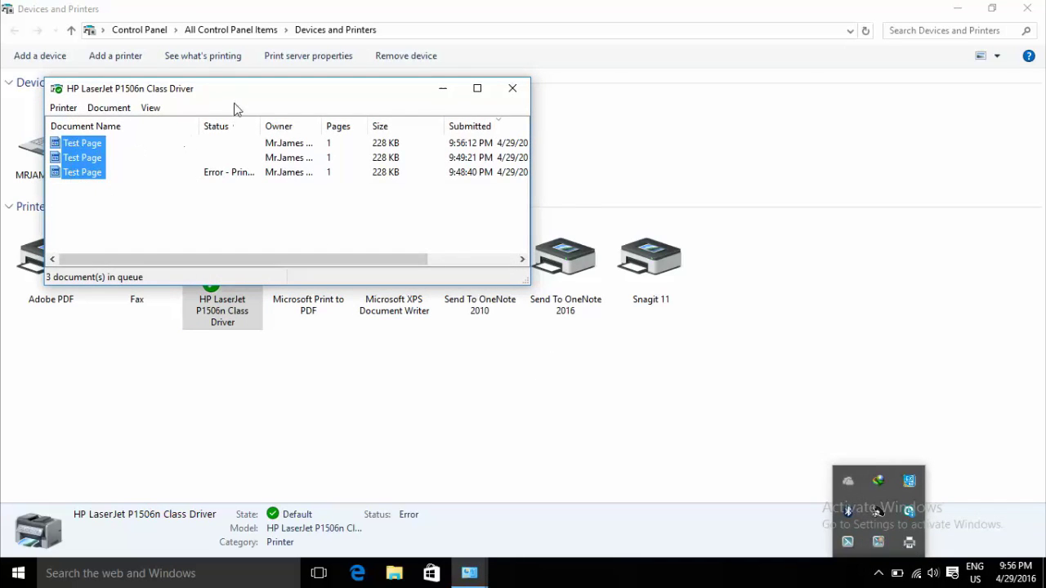
drag(239, 91, 335, 145)
click(572, 445)
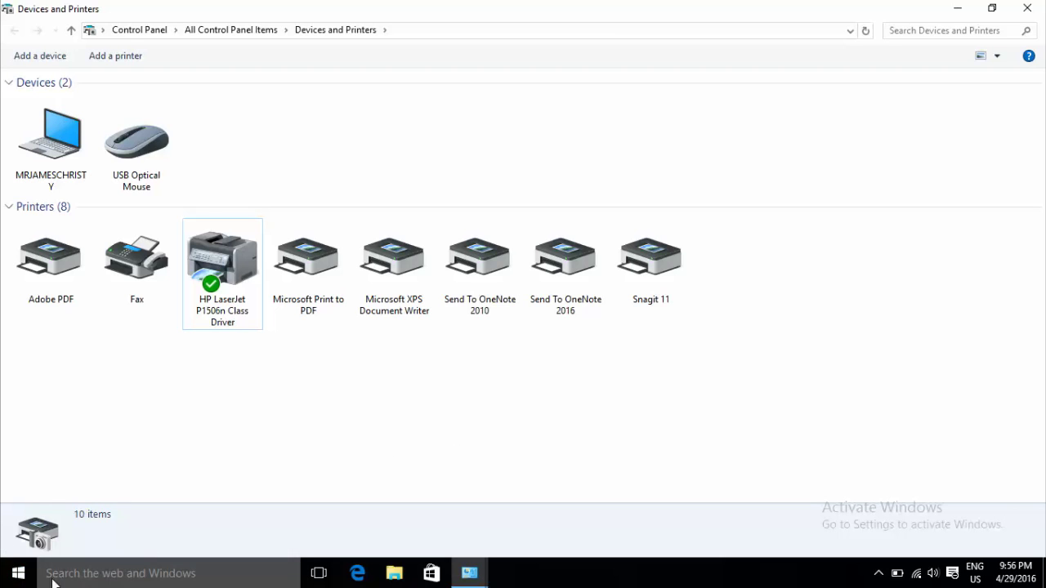
- Search the Start menu for 'Control' and open Control Panel
click(17, 578)
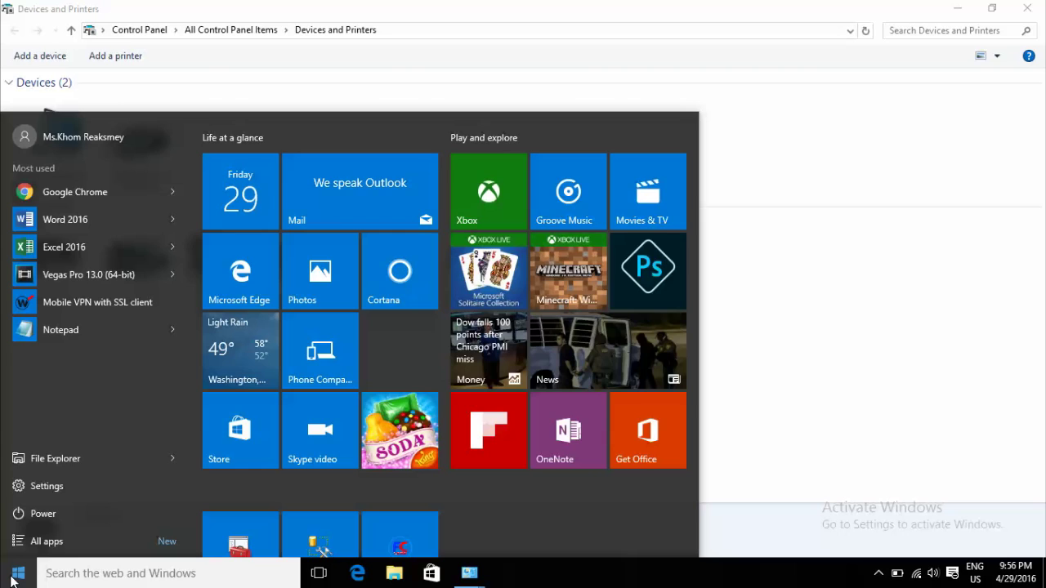
text(Cn)
key(BackSpace)
text(ontrol)
key(Escape)
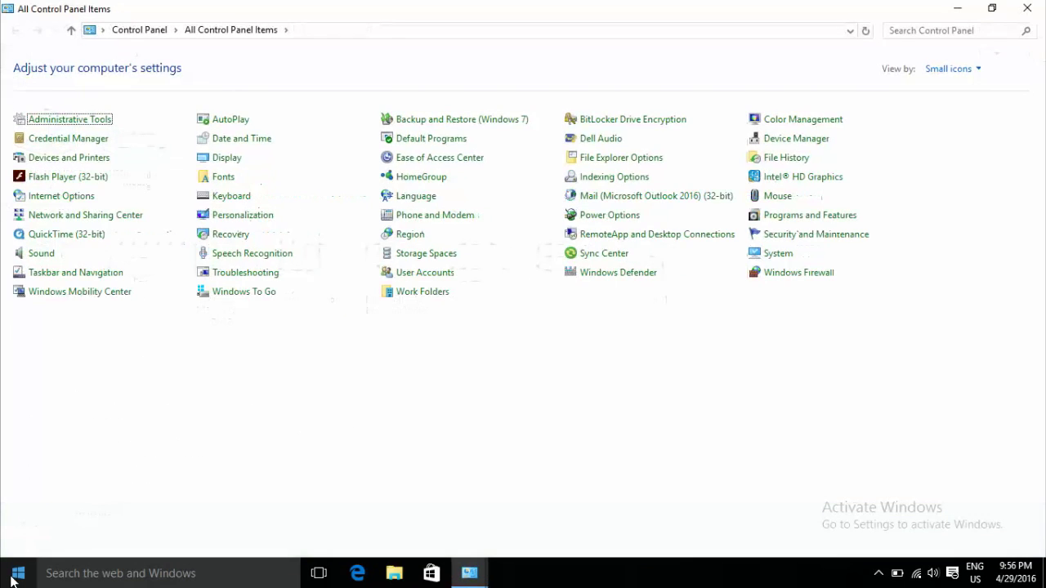
- Keep Control Panel in small icons view and open Administrative Tools
click(941, 70)
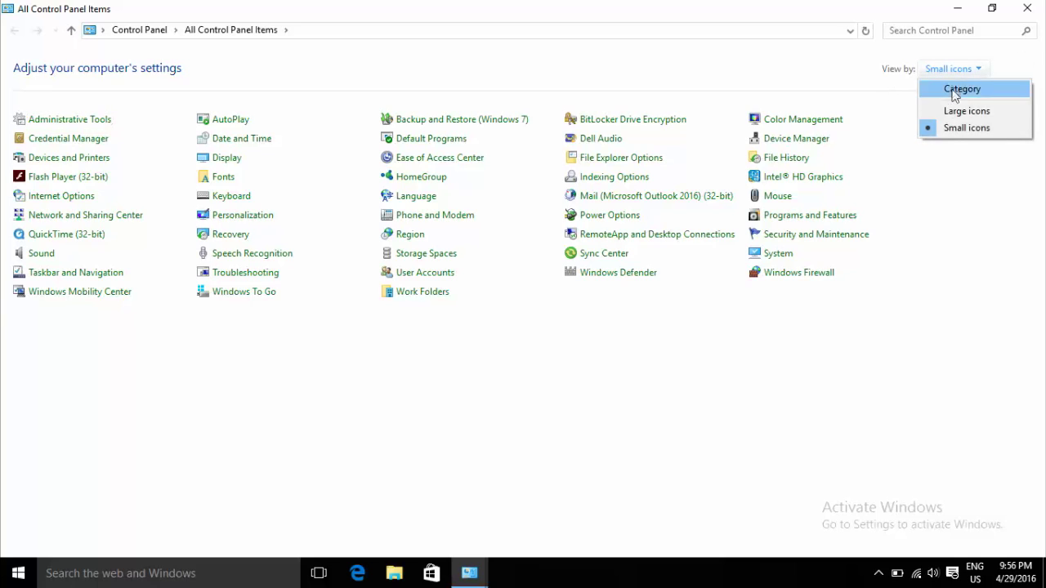
click(570, 296)
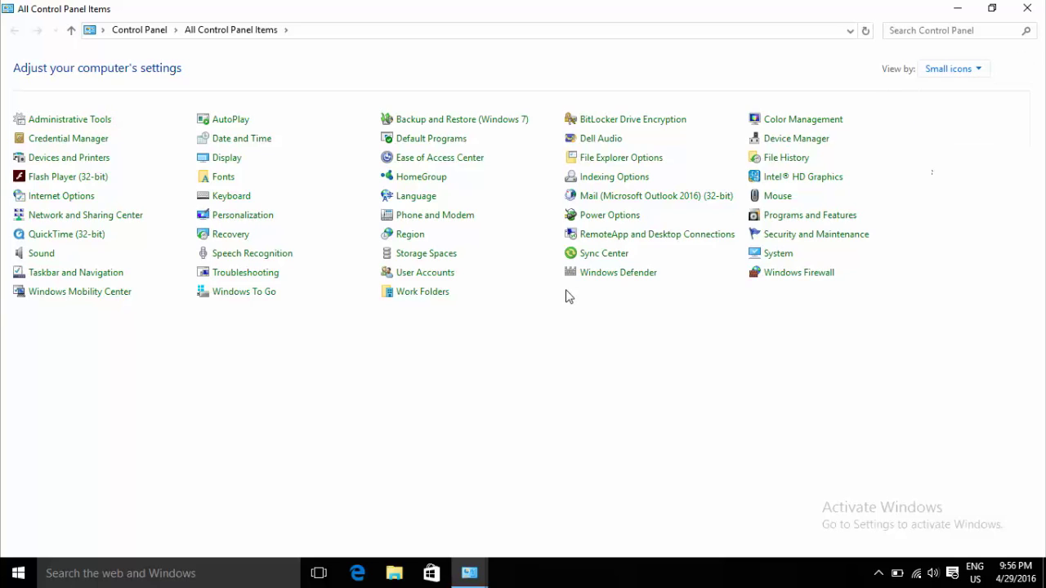
click(79, 124)
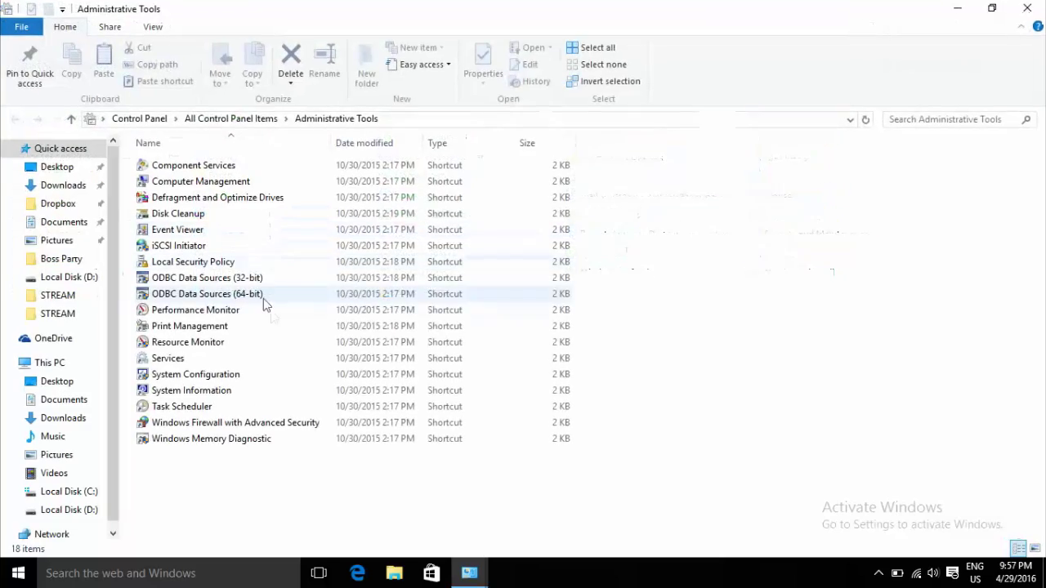
- Launch the Services console and maximize its window
click(168, 364)
double_click(168, 364)
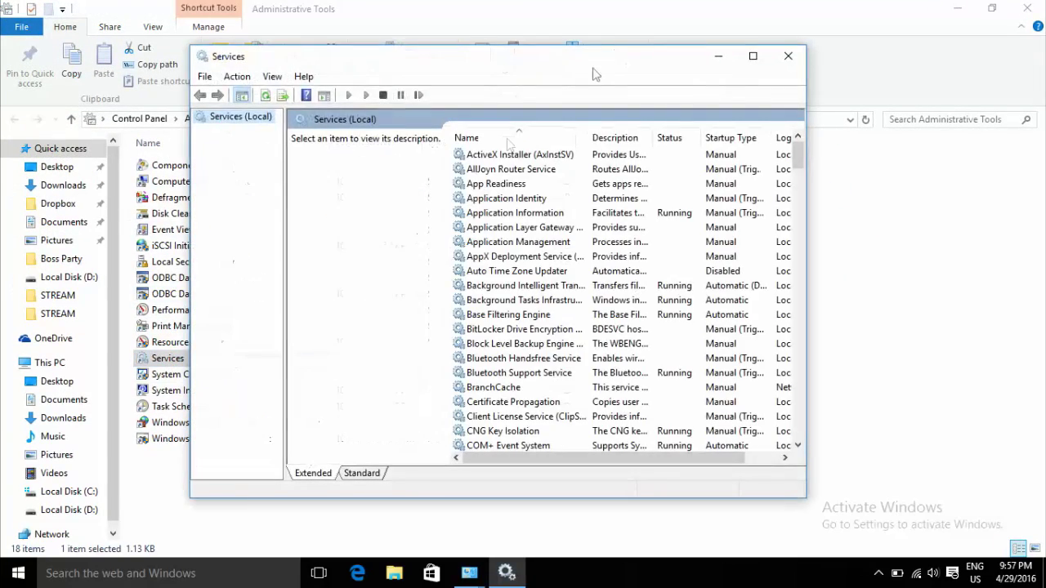
click(752, 55)
- Find the Print Spooler service in the list and stop it
click(315, 203)
scroll(315, 202, down, 6)
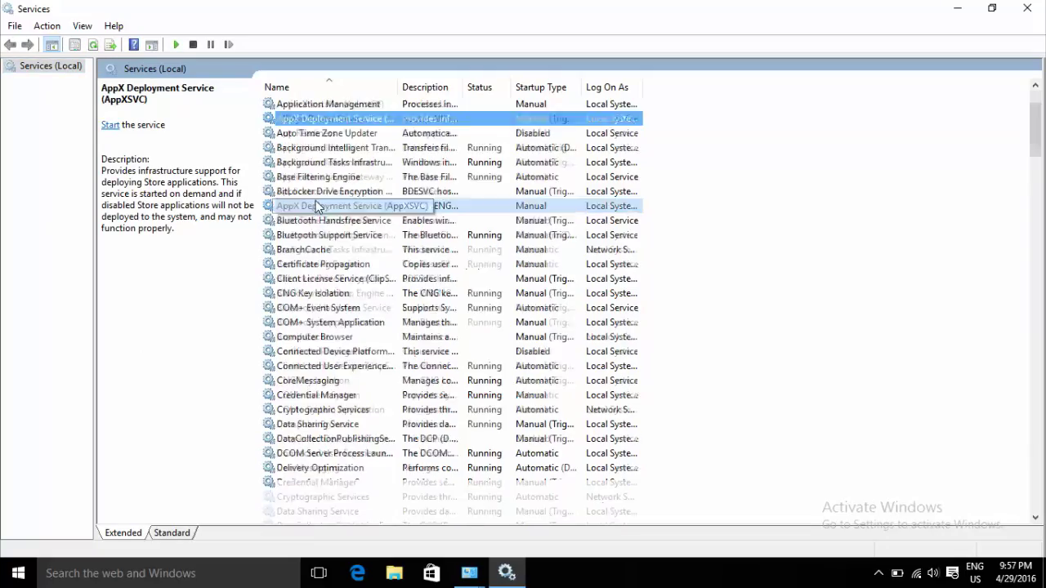
scroll(315, 205, down, 8)
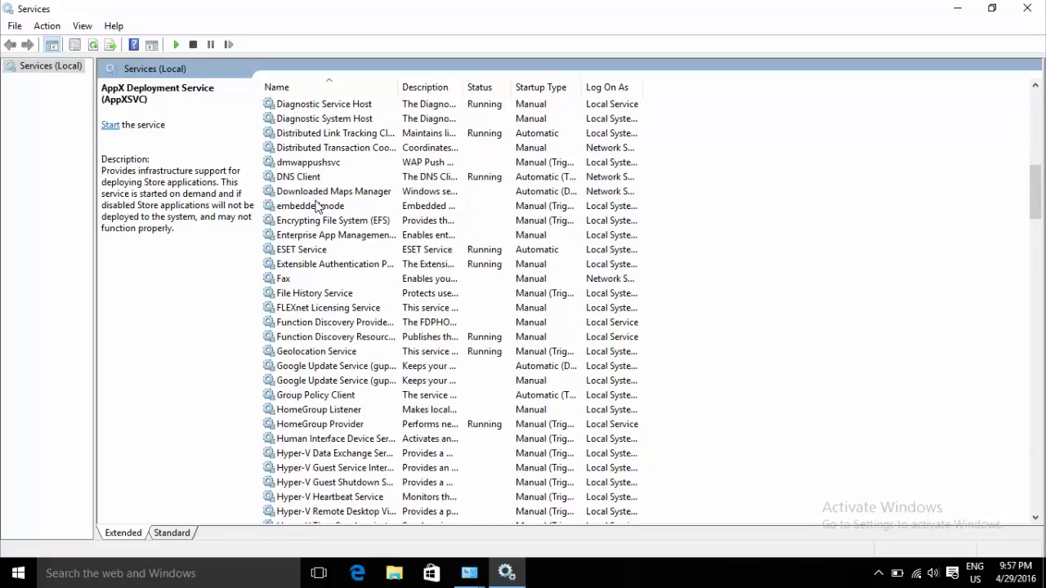
scroll(317, 206, down, 20)
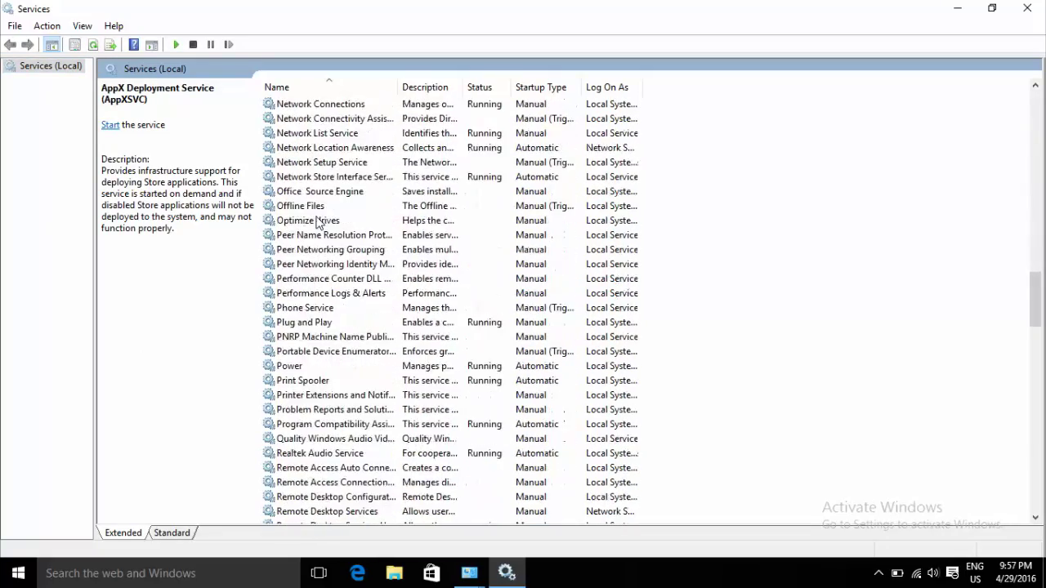
scroll(317, 222, up, 5)
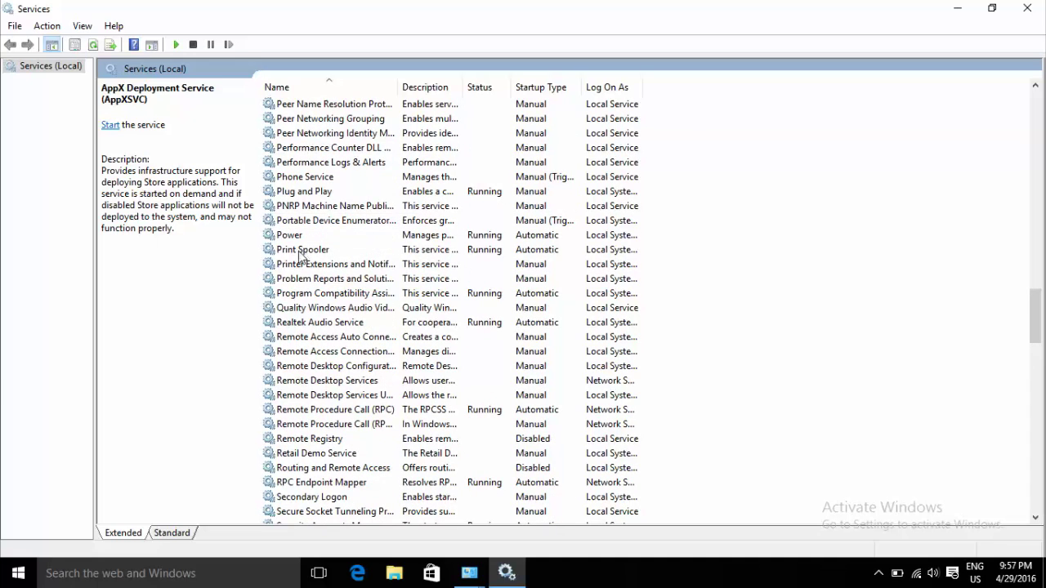
click(301, 250)
right_click(300, 255)
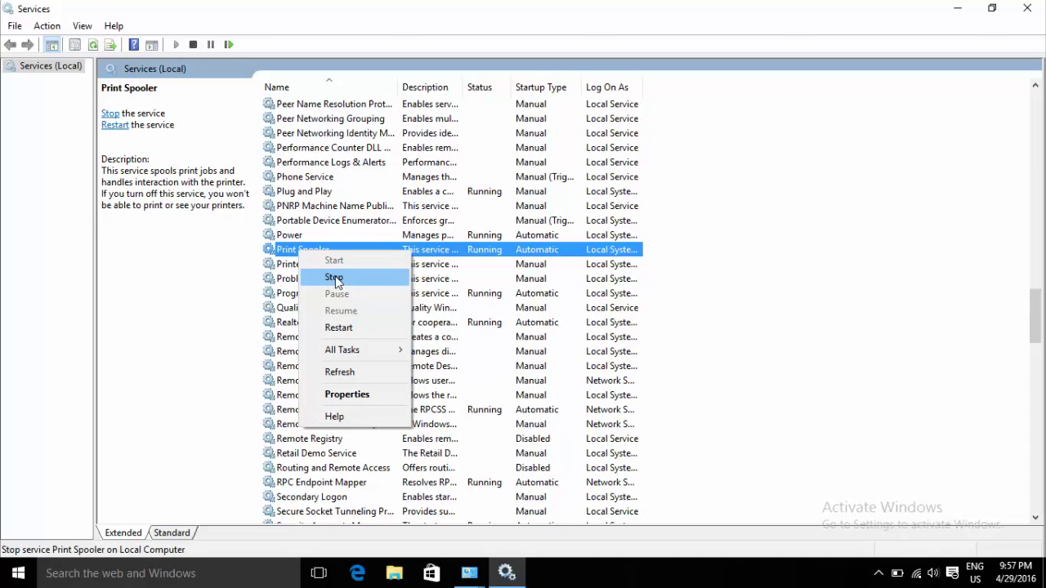
click(335, 278)
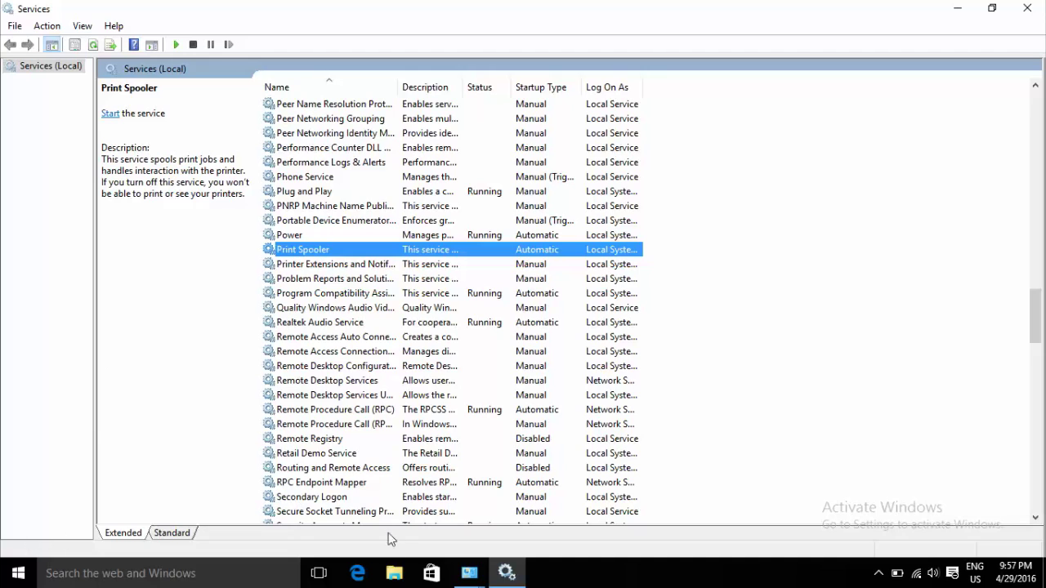
- In File Explorer, go through This PC and Local Disk (C:) into the Windows folder
click(393, 575)
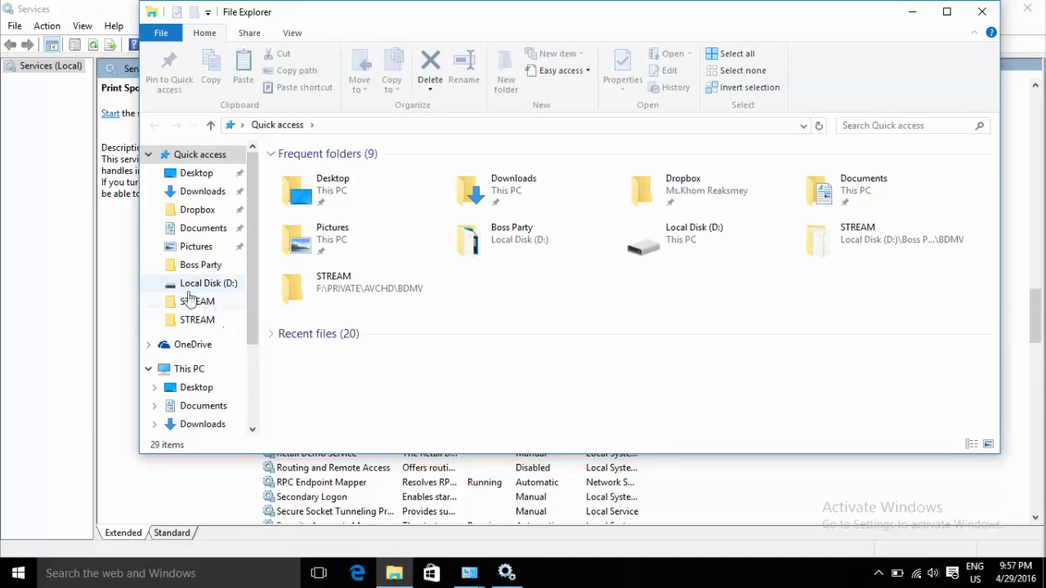
scroll(252, 255, down, 2)
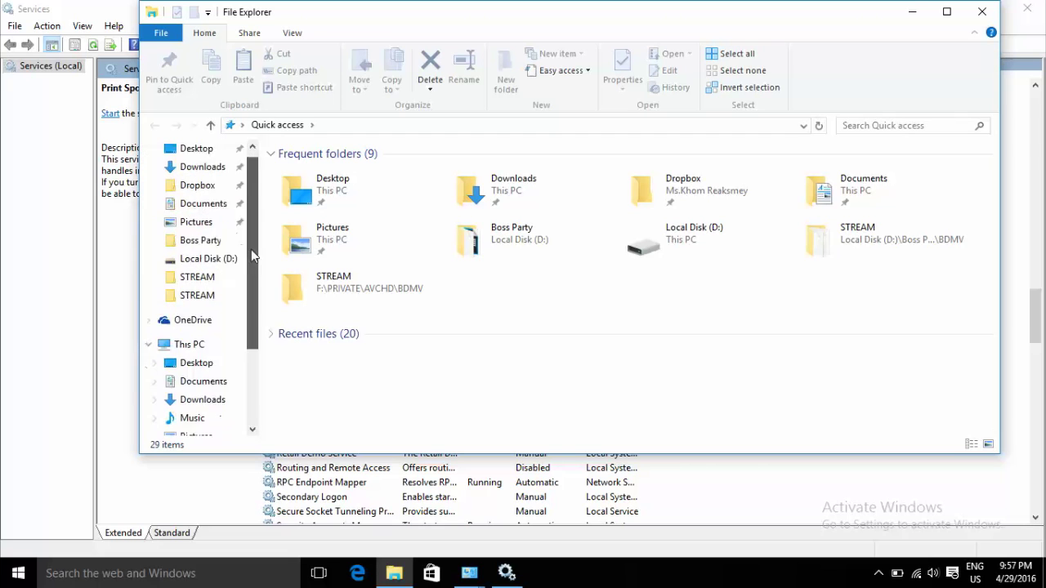
click(195, 271)
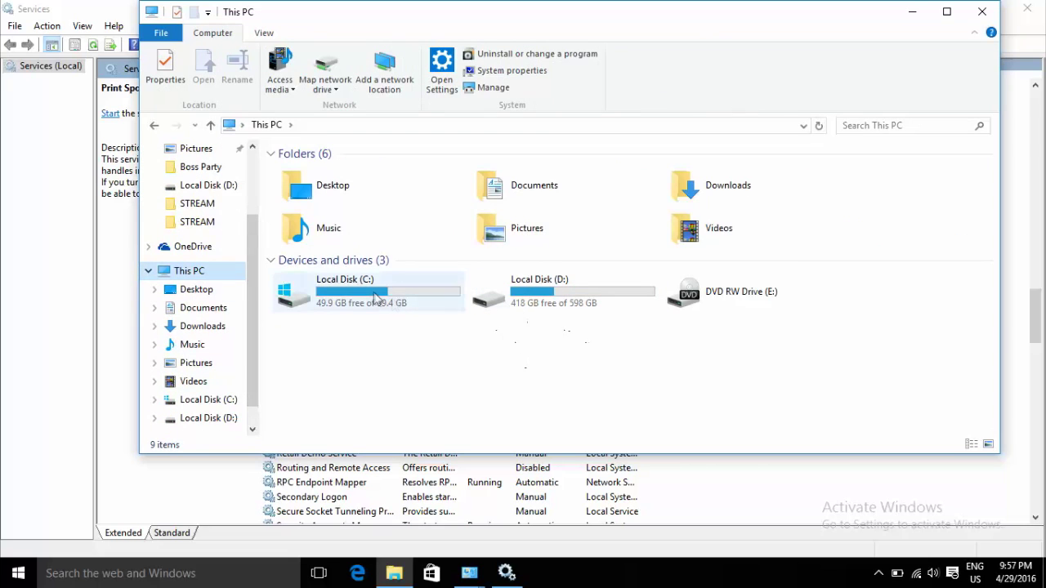
double_click(374, 299)
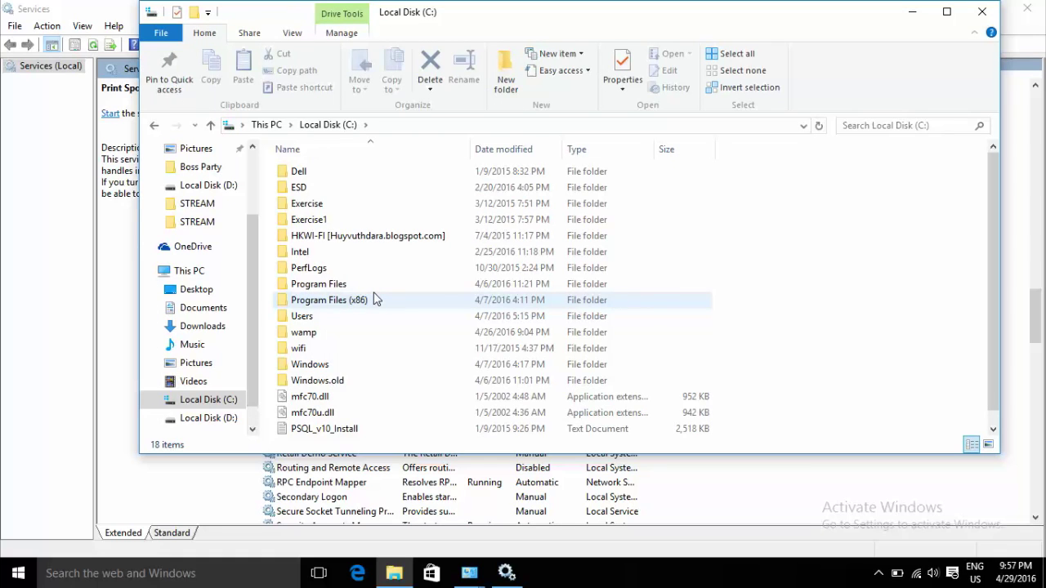
scroll(374, 299, down, 1)
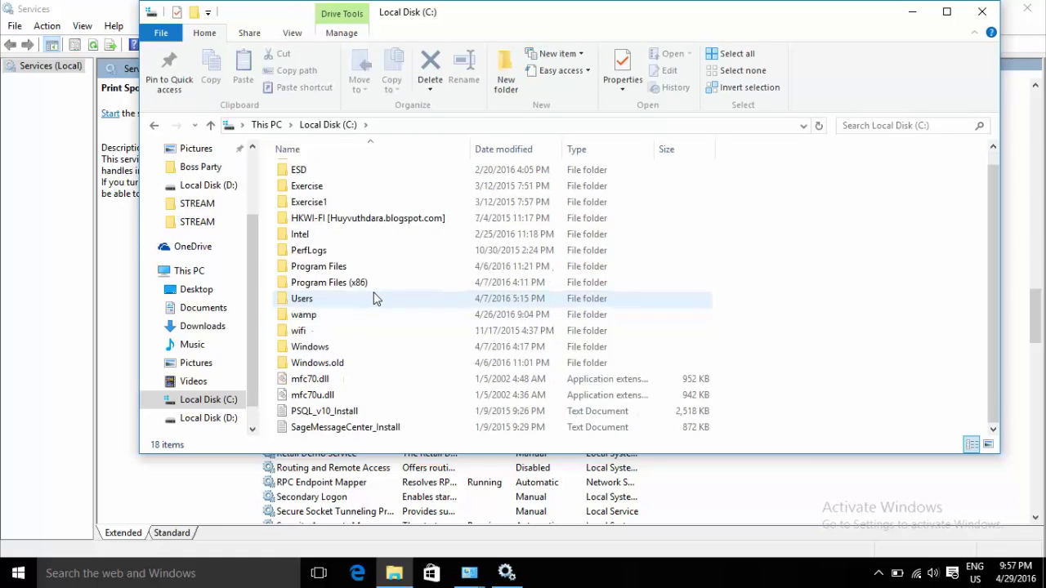
double_click(310, 347)
- Open System32, then its spool folder
scroll(323, 335, down, 3)
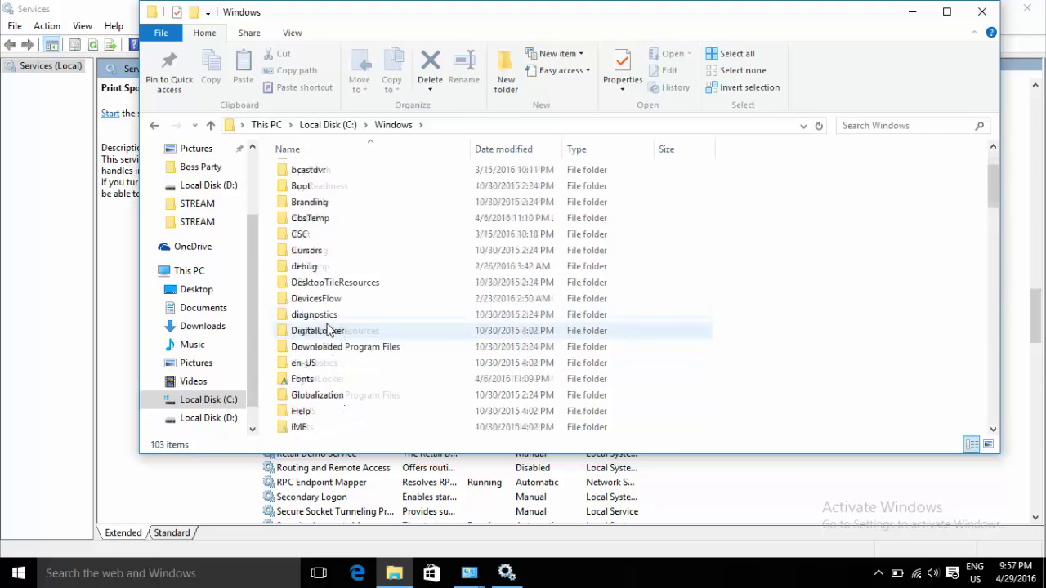
scroll(327, 327, down, 1)
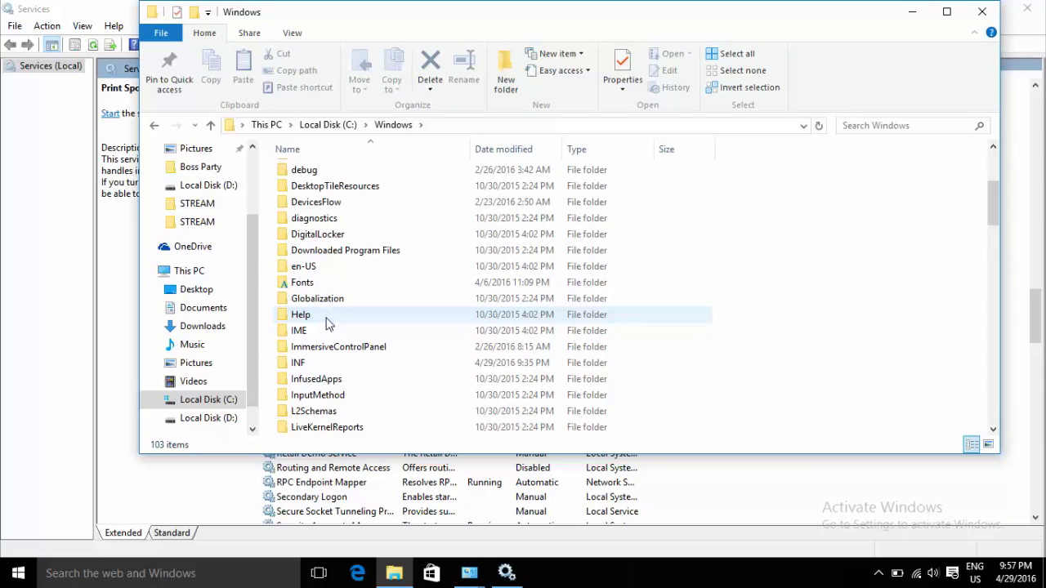
scroll(327, 317, down, 11)
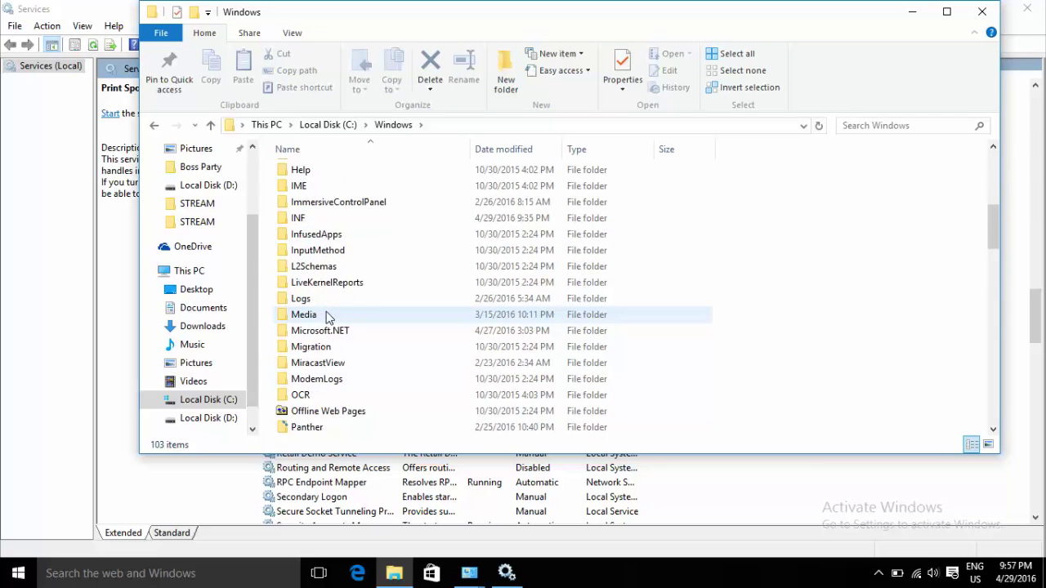
scroll(327, 315, down, 5)
scroll(327, 315, up, 1)
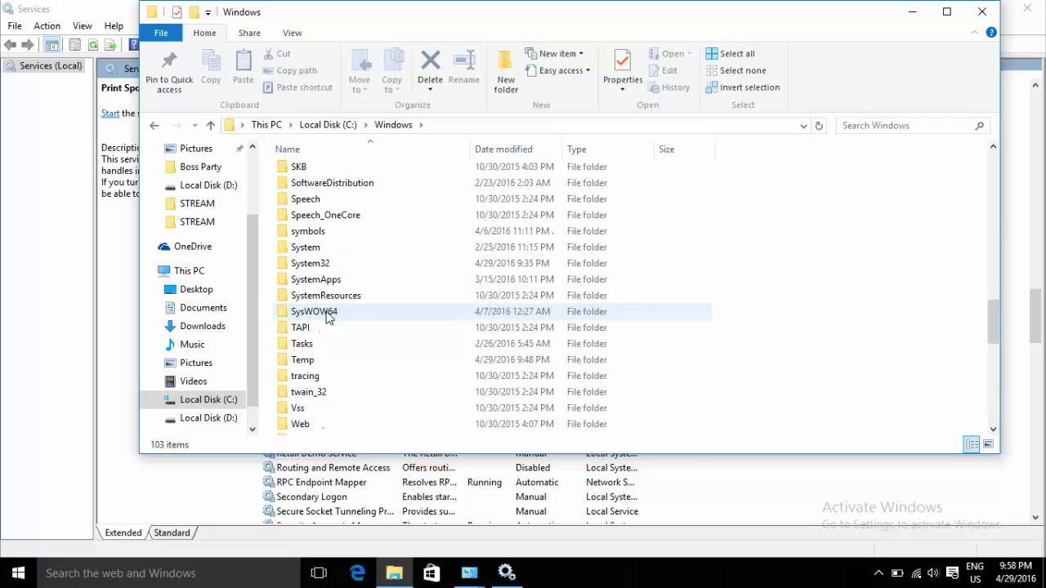
double_click(310, 266)
click(317, 275)
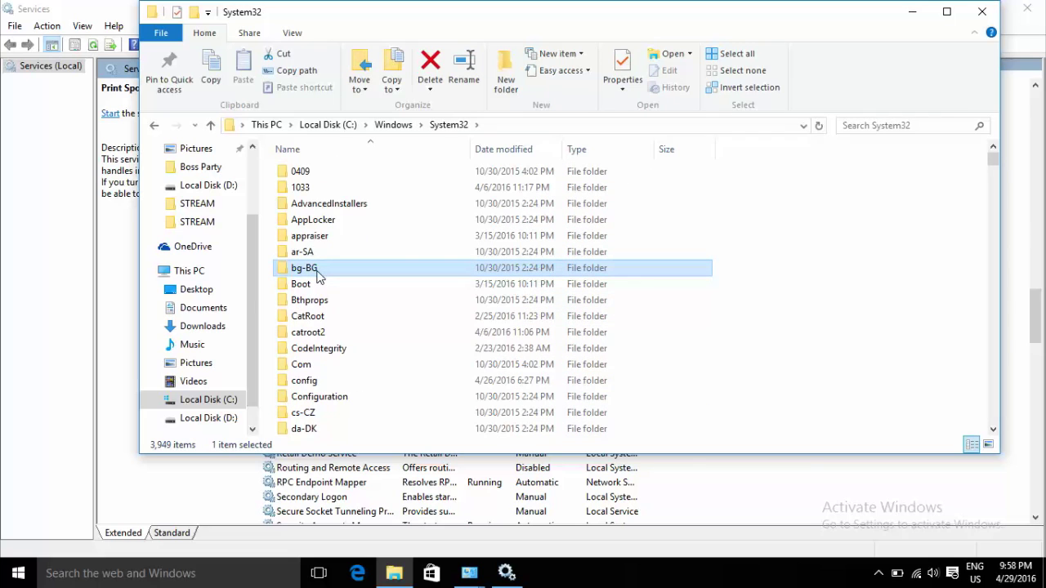
scroll(318, 277, down, 9)
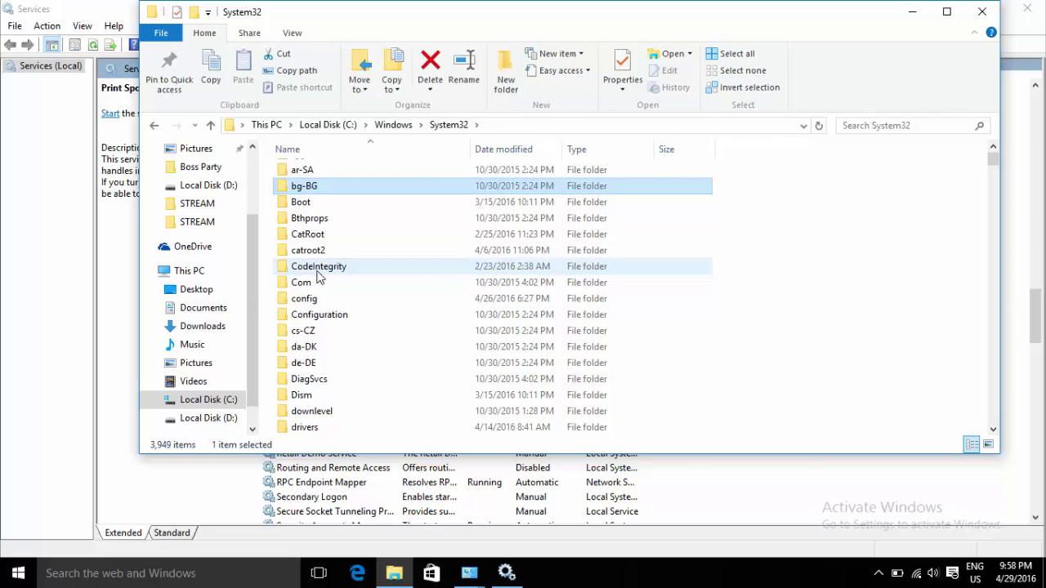
scroll(318, 277, down, 20)
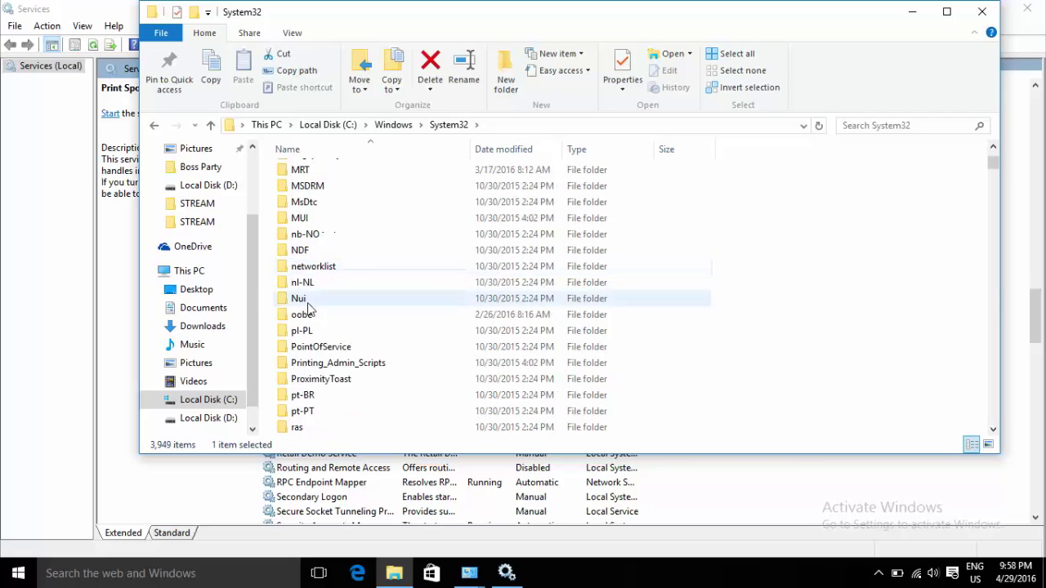
double_click(343, 398)
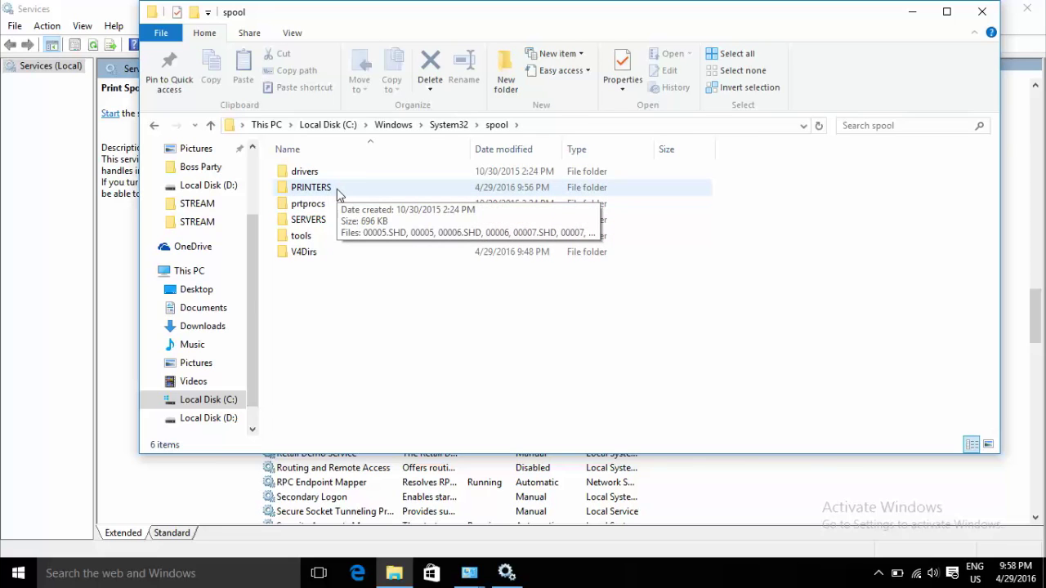
- Open the PRINTERS folder and marquee-select all seven spooled print files
double_click(339, 193)
drag(372, 343, 306, 168)
click(397, 354)
drag(404, 365, 288, 173)
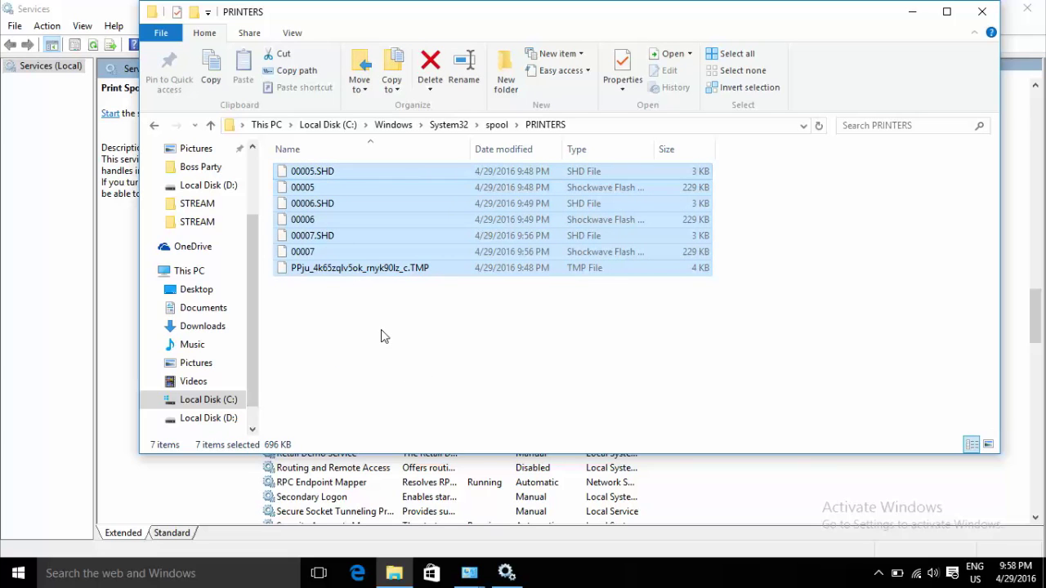
drag(431, 380, 311, 205)
drag(310, 205, 387, 336)
- Delete the selected spool files, cancel the File In Use warning, and select the leftover TMP file
right_click(378, 215)
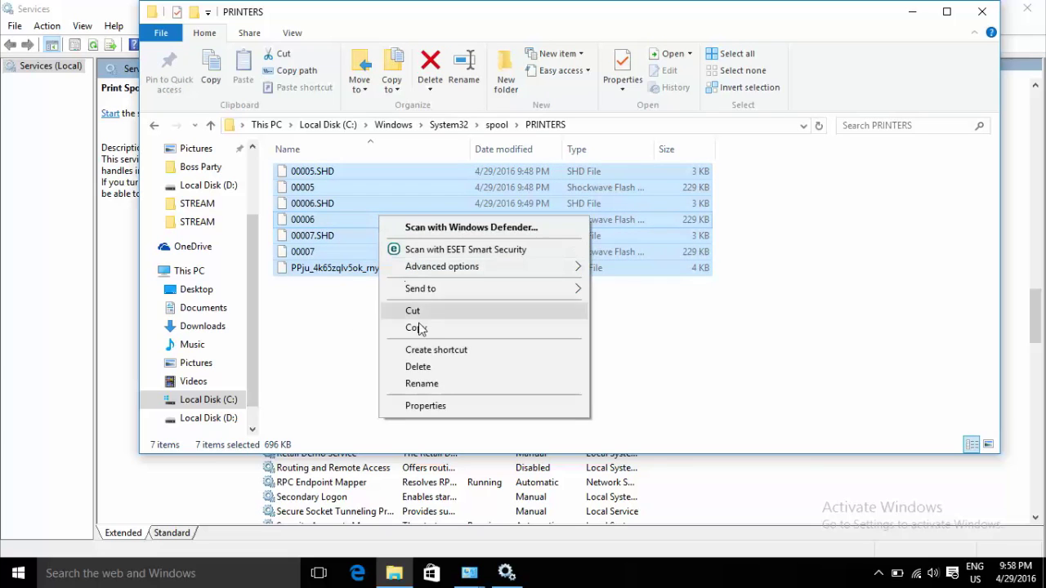
click(418, 367)
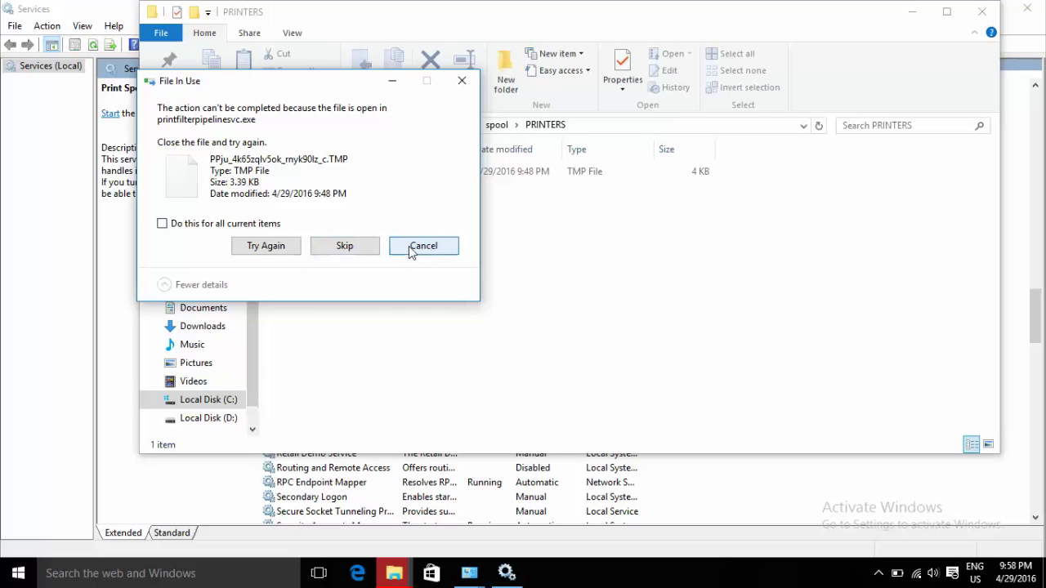
click(413, 248)
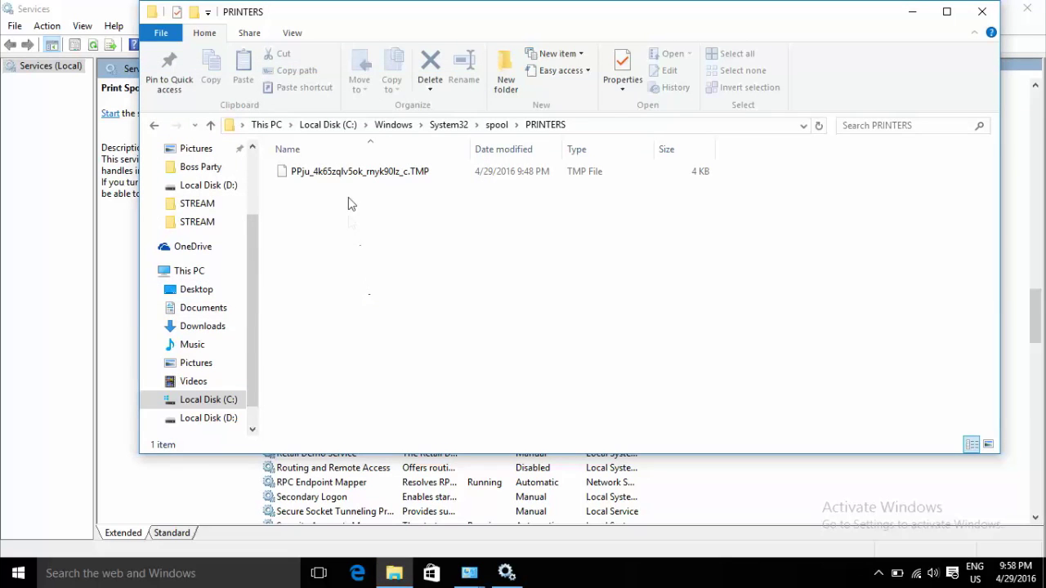
click(335, 171)
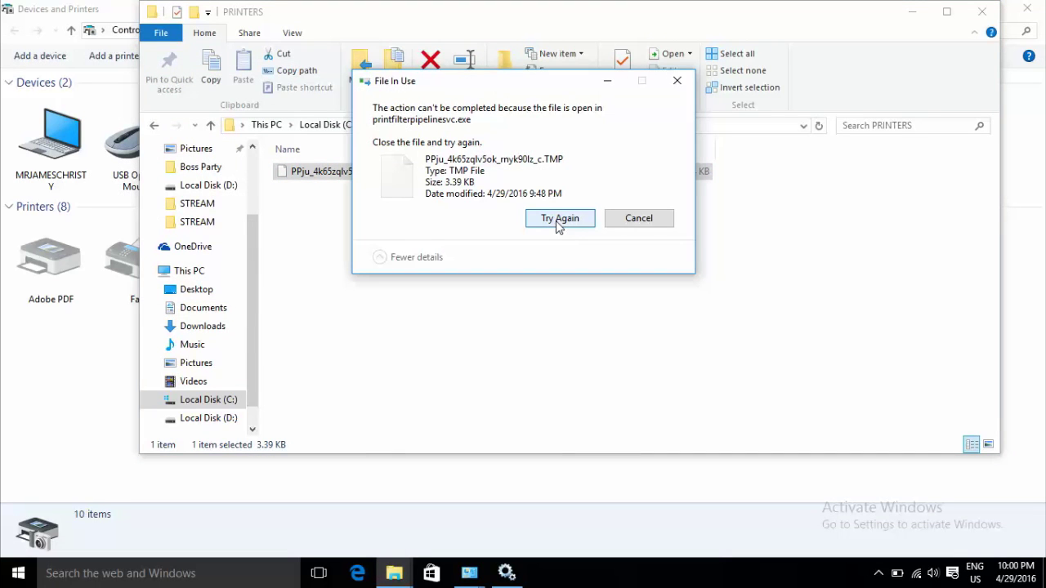
- Retry deleting the locked TMP file, then dismiss the File In Use warning
click(559, 222)
drag(465, 76, 501, 217)
click(695, 353)
- Attempt to delete the TMP file again from its right-click menu
right_click(623, 572)
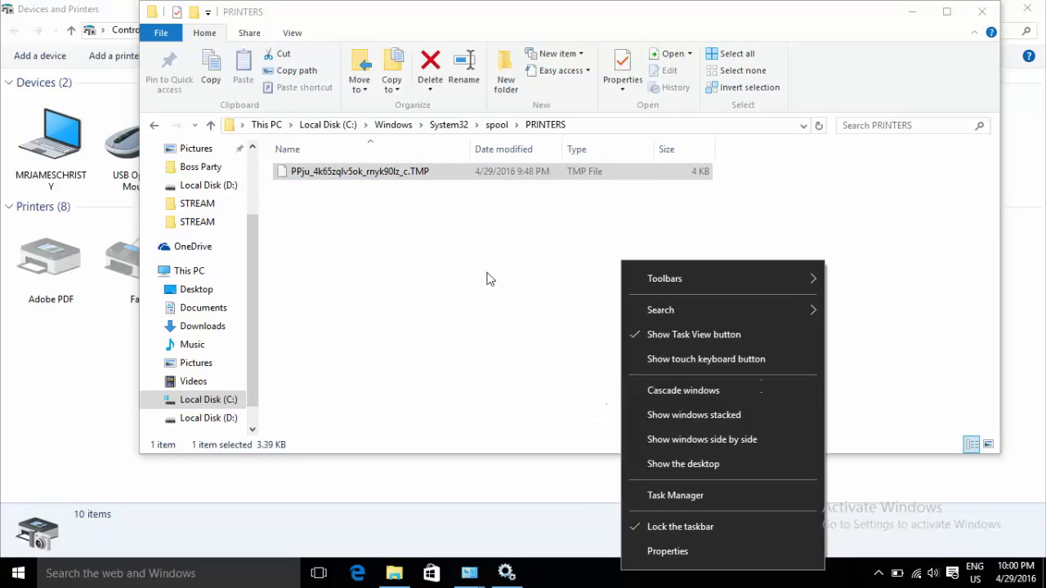
click(469, 217)
right_click(380, 174)
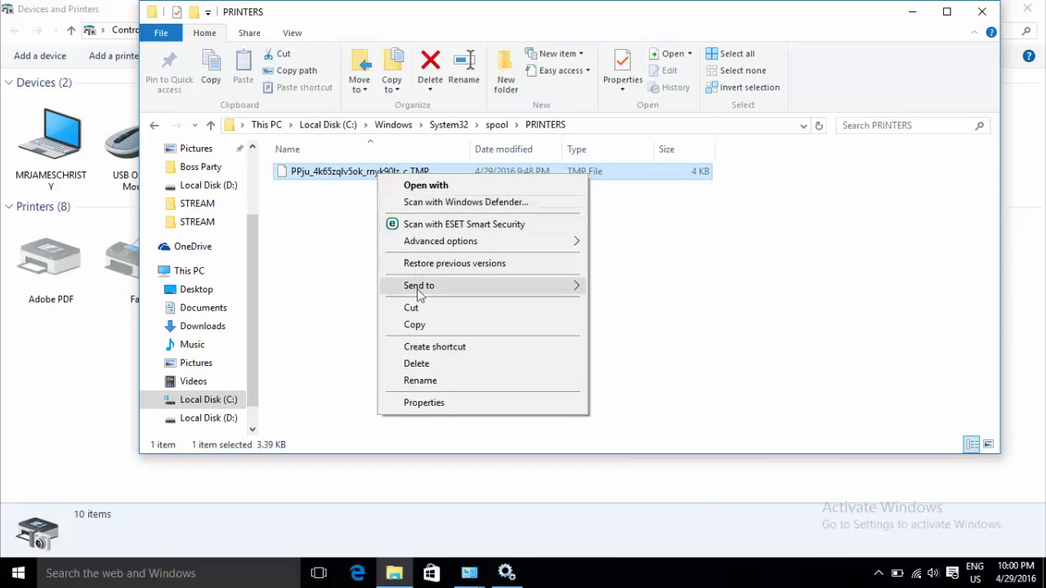
click(418, 363)
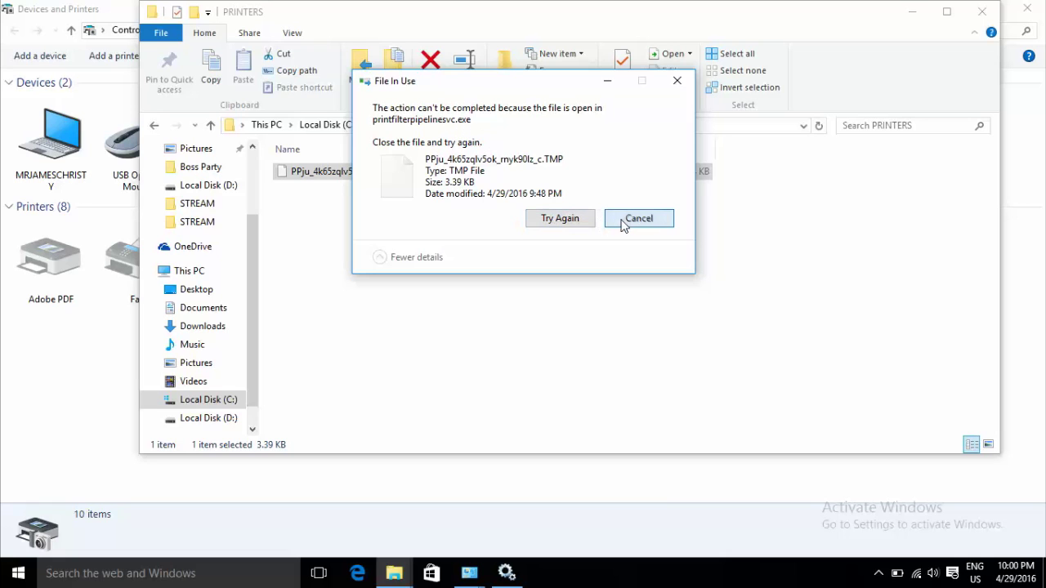
- Open Task Manager from the taskbar and select printfilterpipelinesvc.exe in the Details list
right_click(625, 572)
click(658, 514)
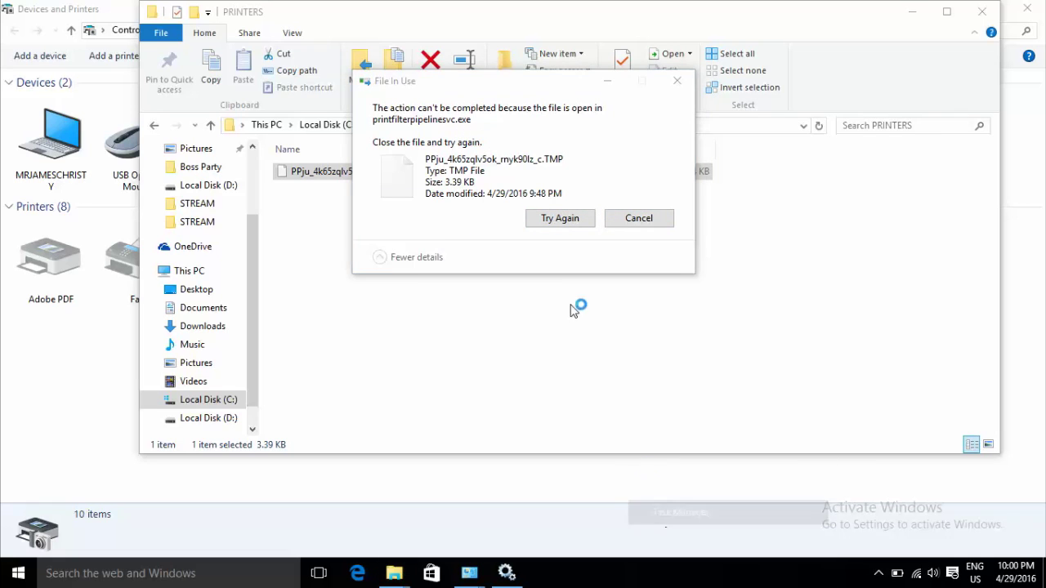
drag(245, 40, 815, 201)
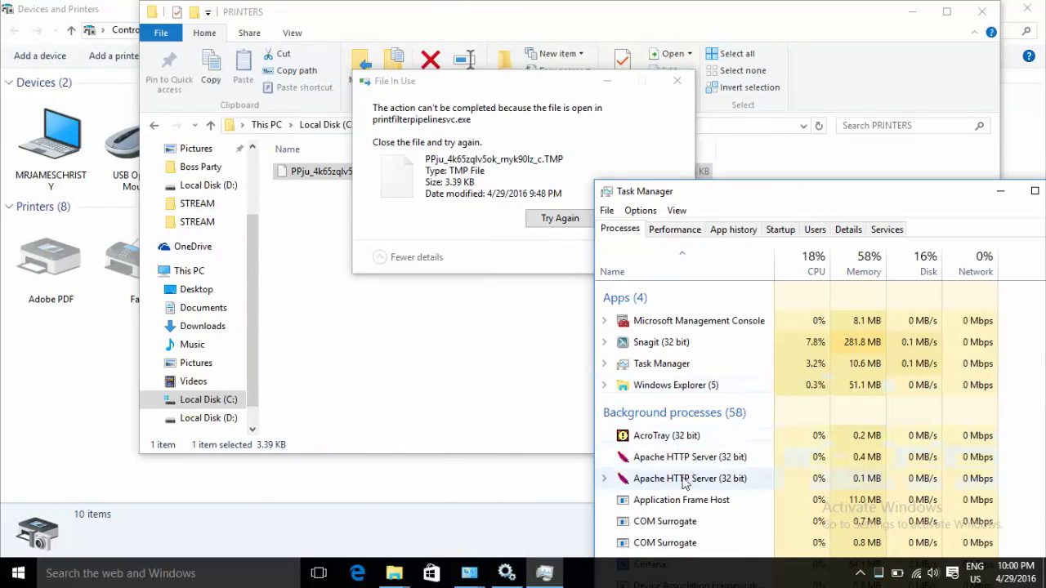
click(842, 231)
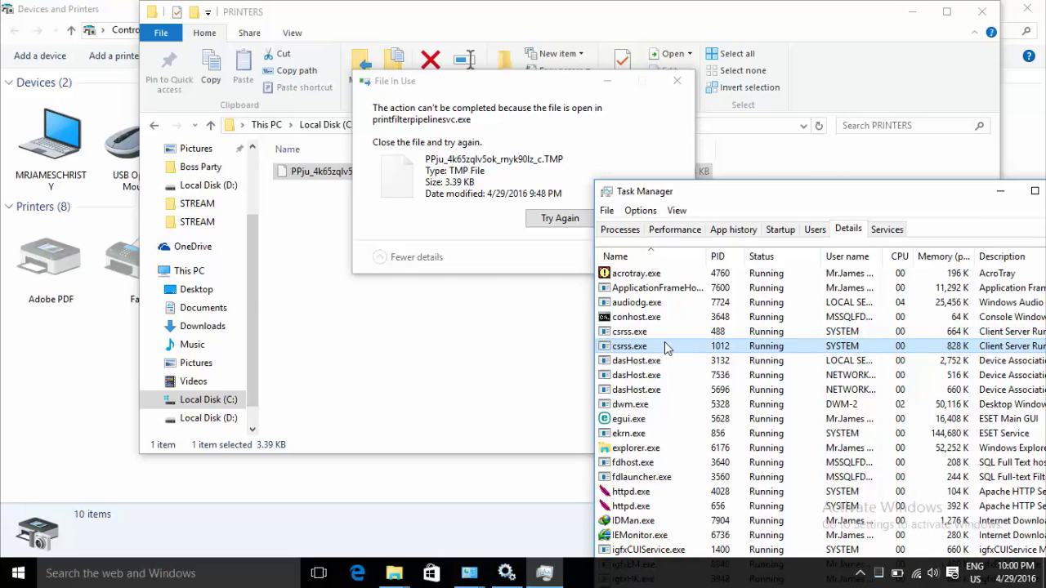
key(p)
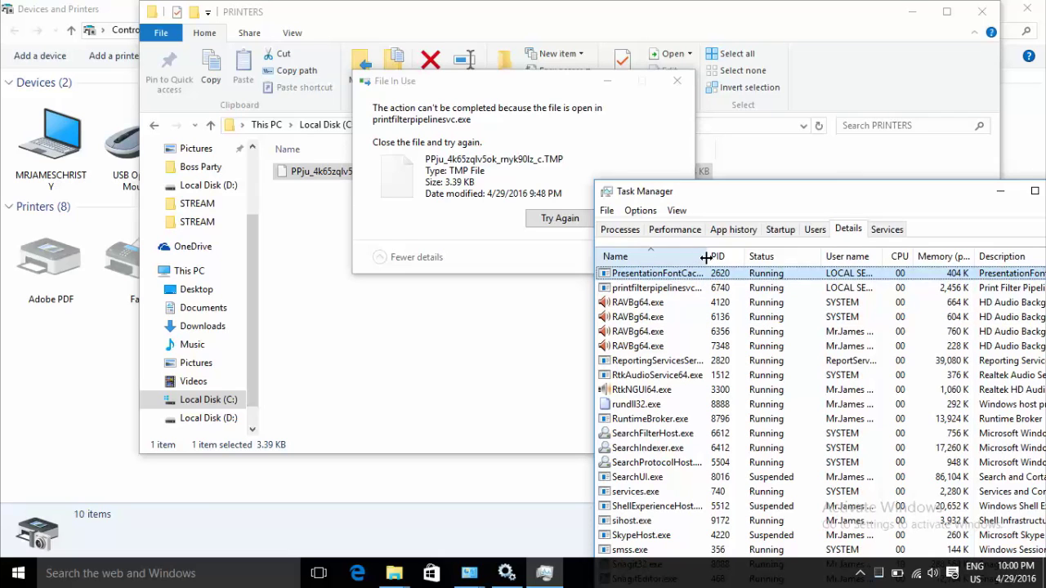
key(Down)
drag(705, 259, 782, 258)
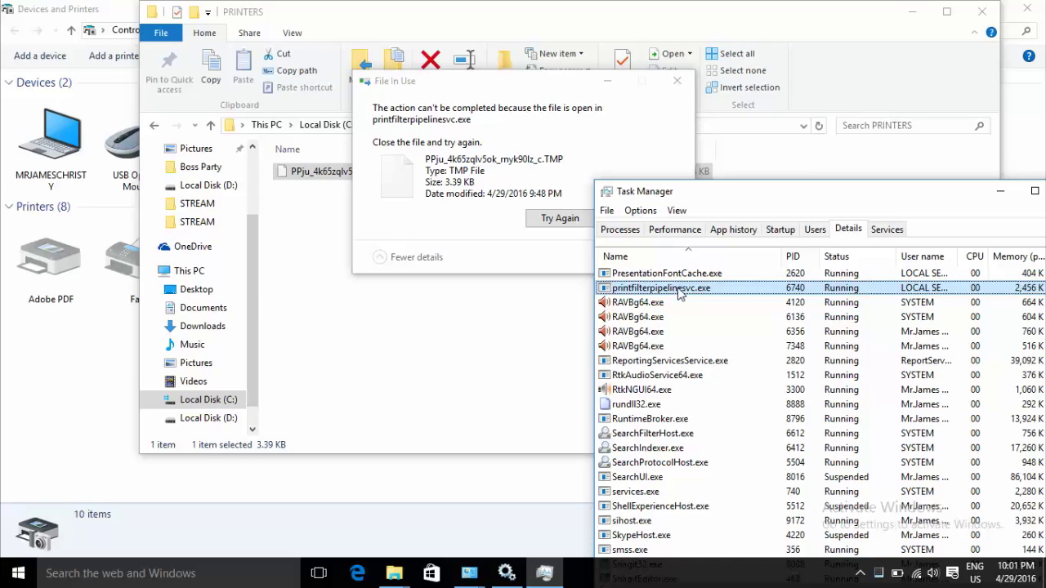
- End the printfilterpipelinesvc.exe process and confirm End process
right_click(678, 294)
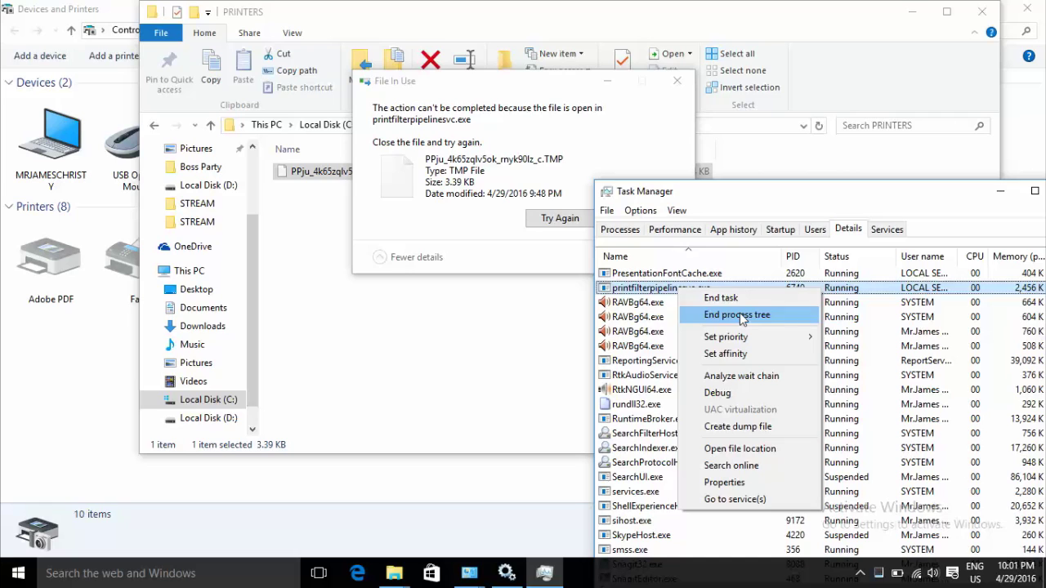
drag(694, 191, 322, 11)
right_click(302, 110)
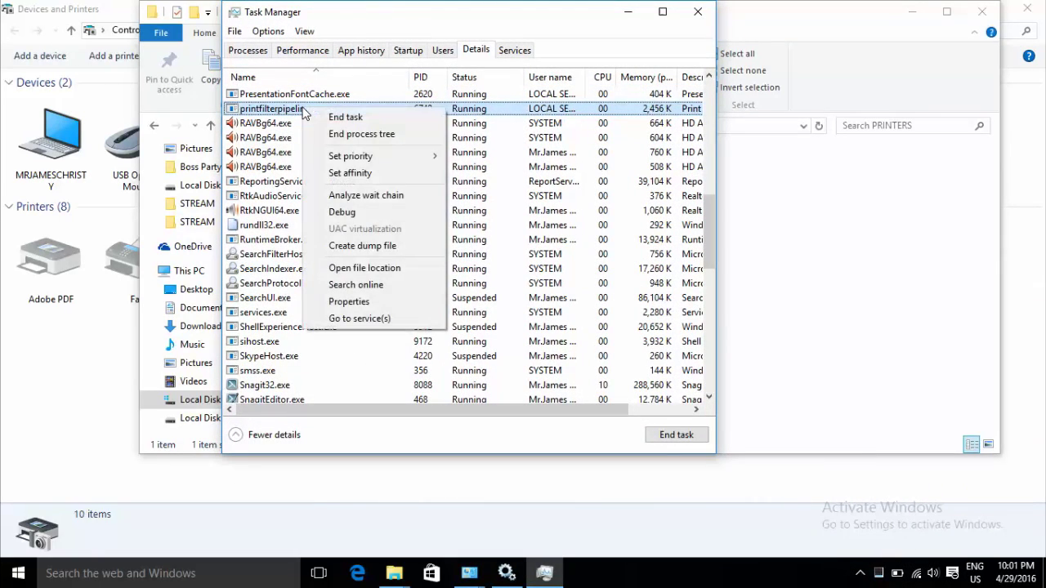
click(293, 109)
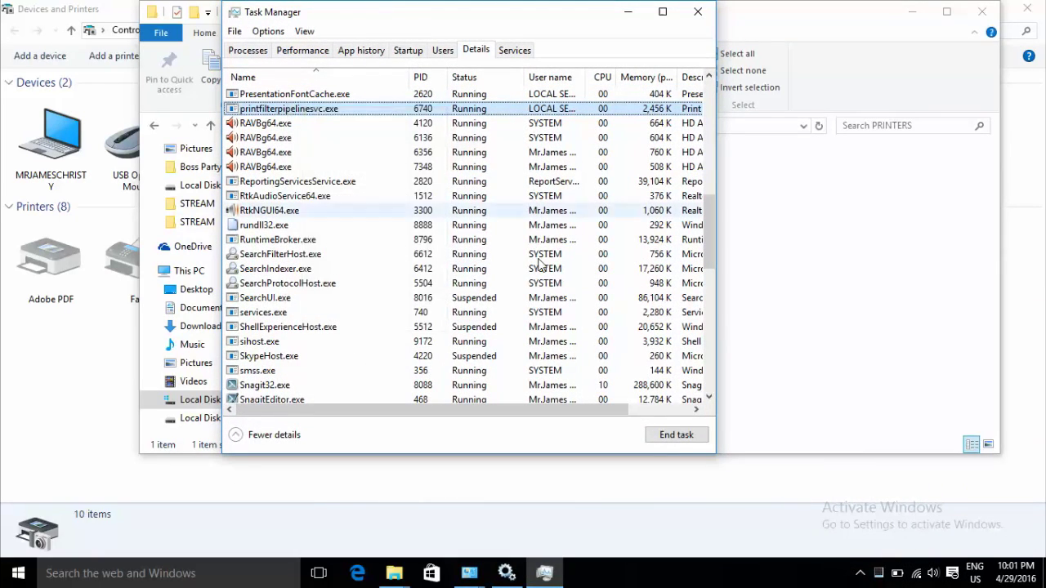
click(677, 436)
click(545, 309)
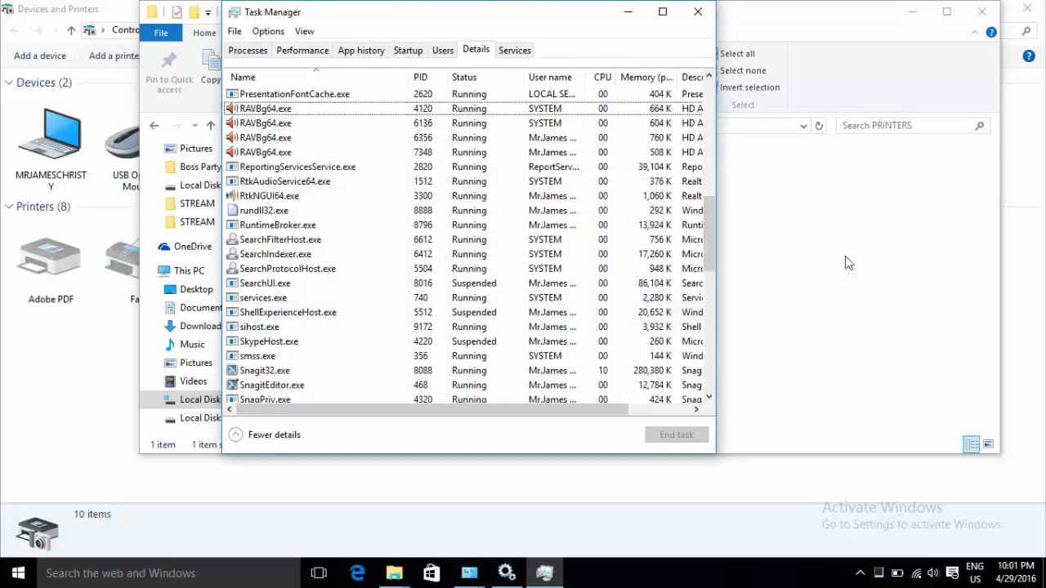